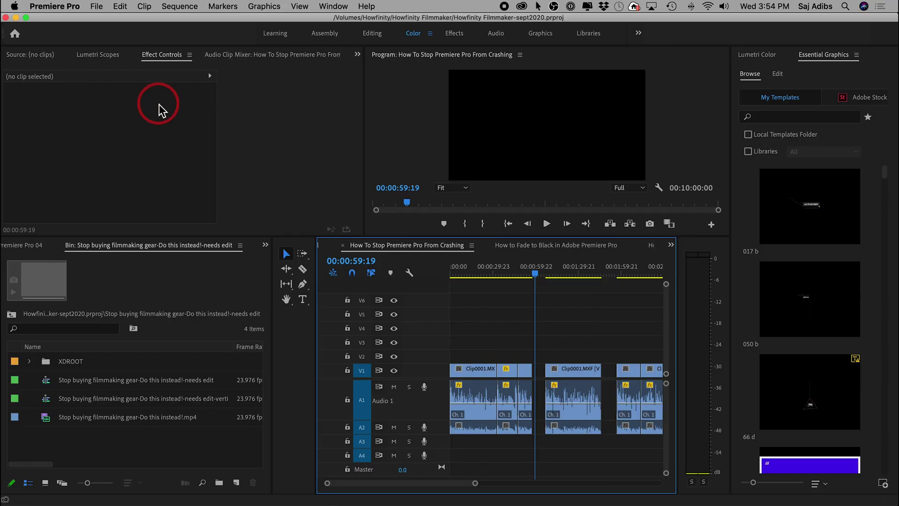
# - Delete the unused media cache files from the Media Cache preferences
pyautogui.click(52, 6)
pyautogui.click(71, 38)
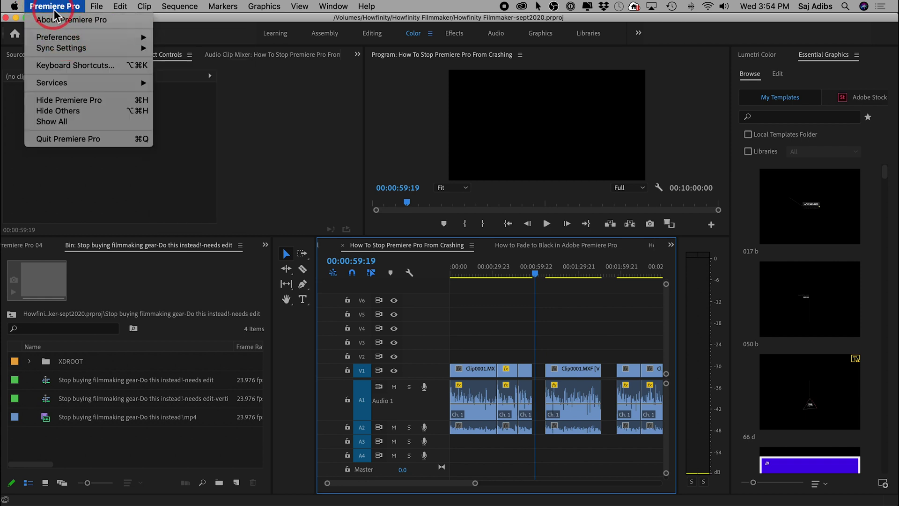
pyautogui.click(120, 6)
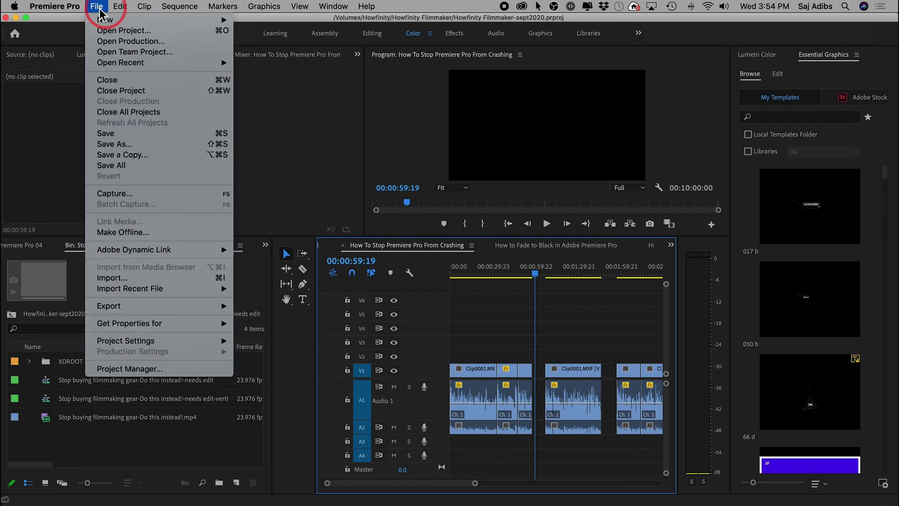
pyautogui.moveTo(53, 7)
pyautogui.moveTo(57, 40)
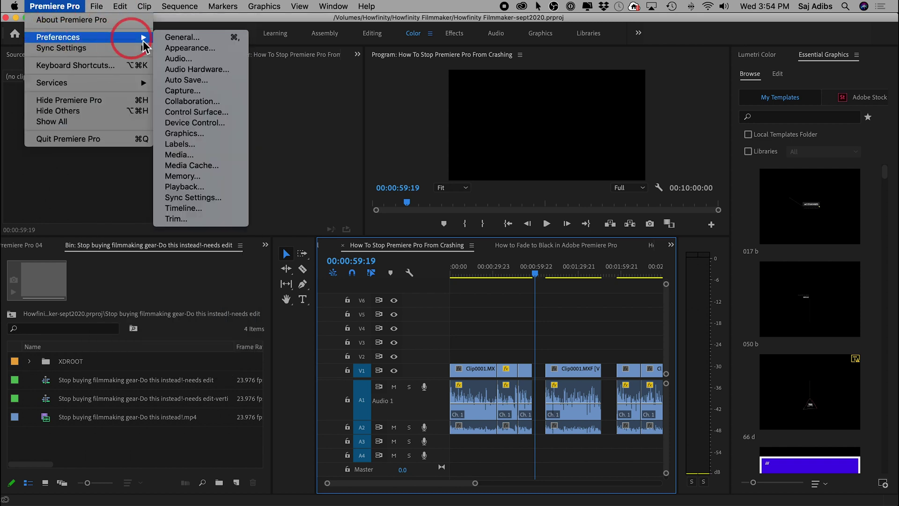
pyautogui.click(195, 39)
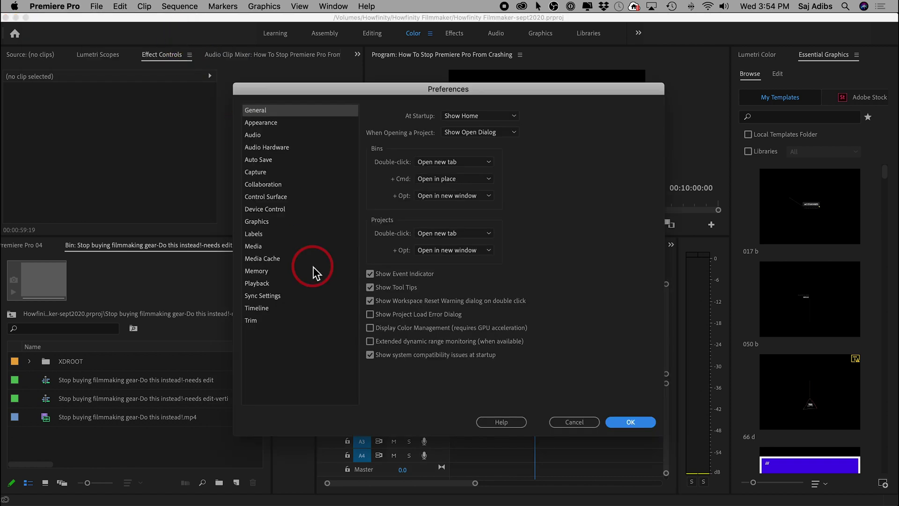
pyautogui.click(260, 260)
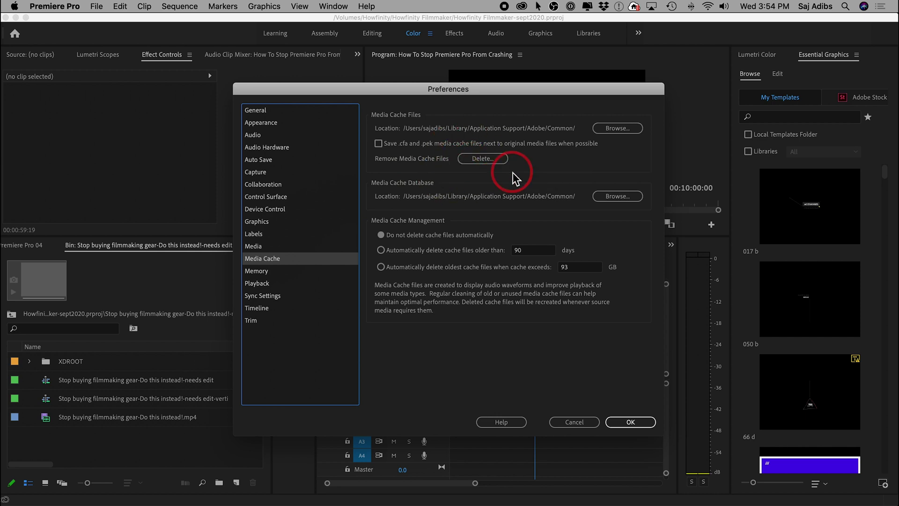
pyautogui.click(482, 162)
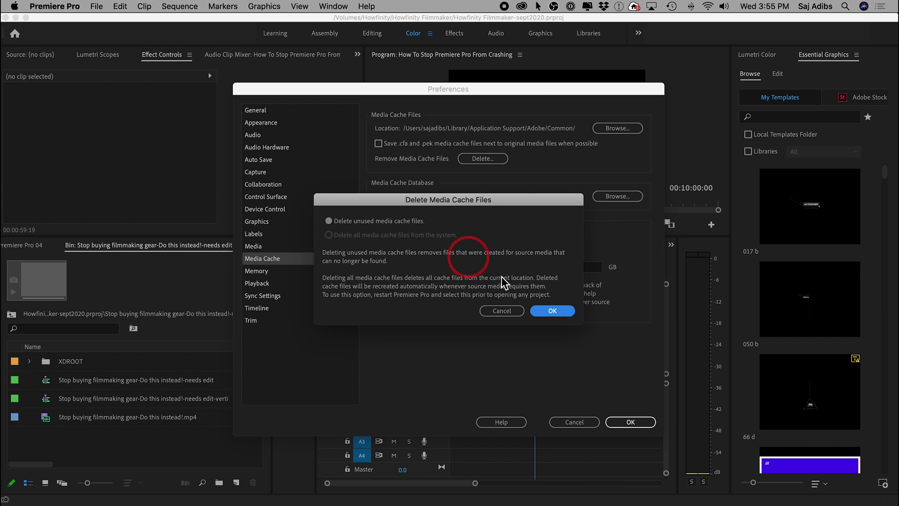
pyautogui.click(552, 311)
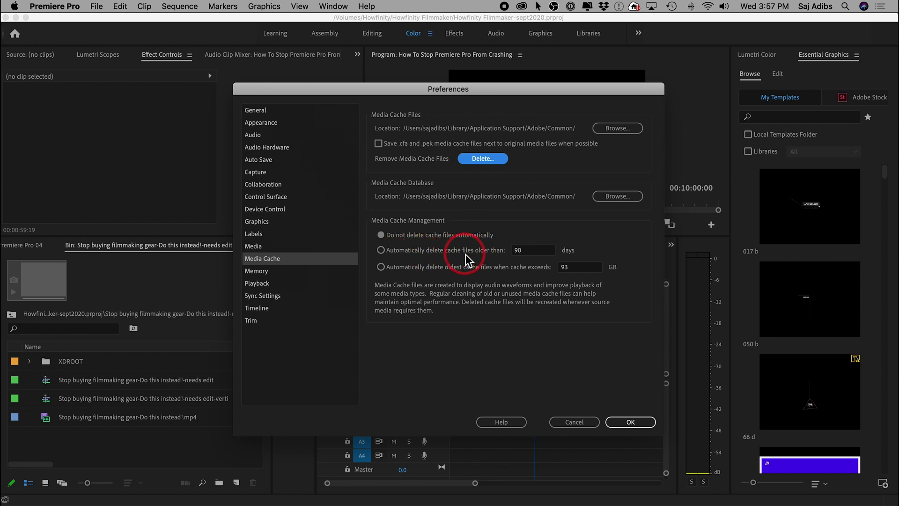
# - Set media cache management to automatically delete cache files older than 30 days and save the preferences
pyautogui.click(380, 251)
pyautogui.click(541, 280)
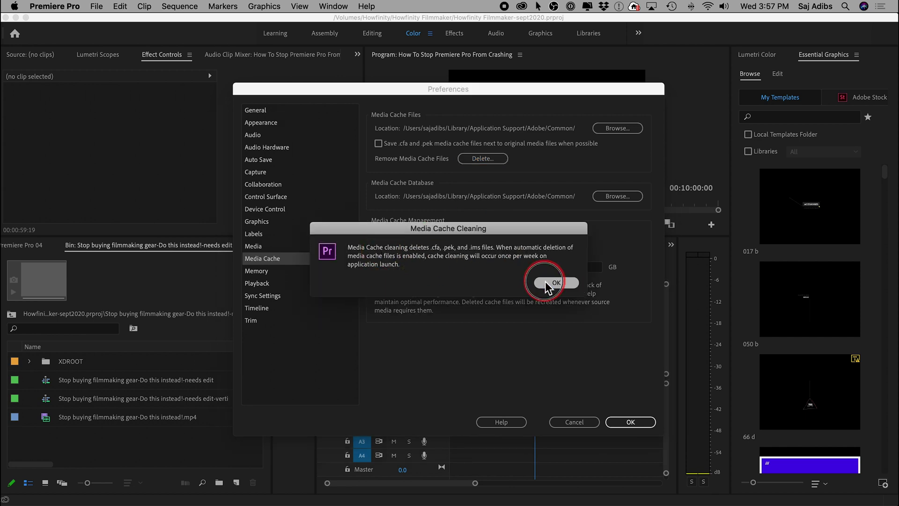
pyautogui.write('30')
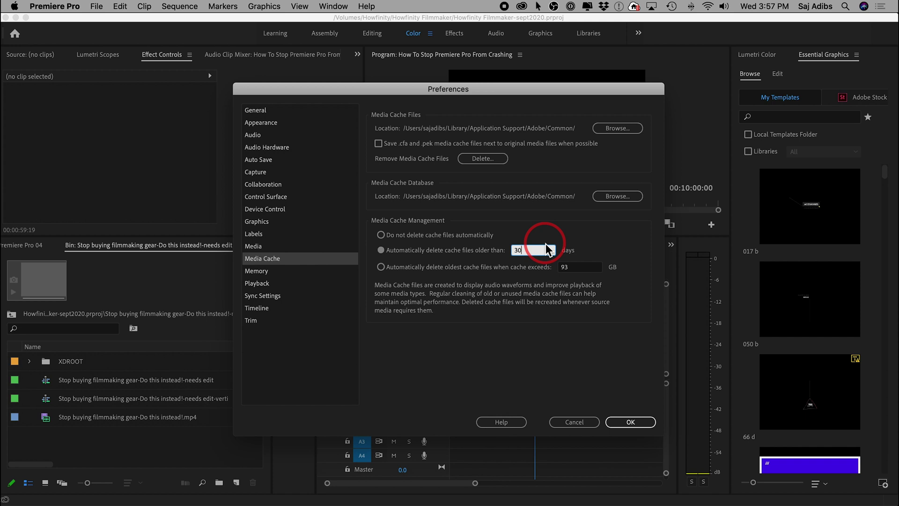
pyautogui.click(630, 424)
# - Look up the folder location of the media cache database in the Media Cache preferences
pyautogui.click(60, 7)
pyautogui.moveTo(60, 36)
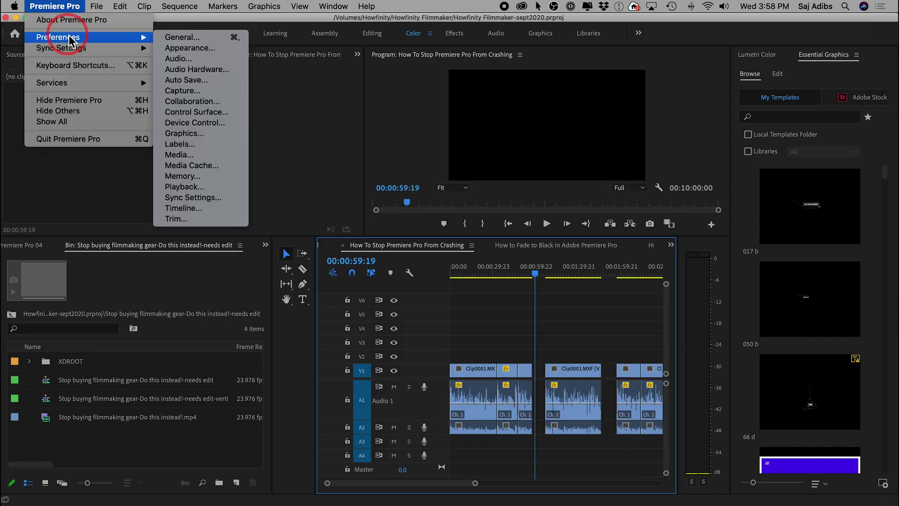
pyautogui.click(186, 34)
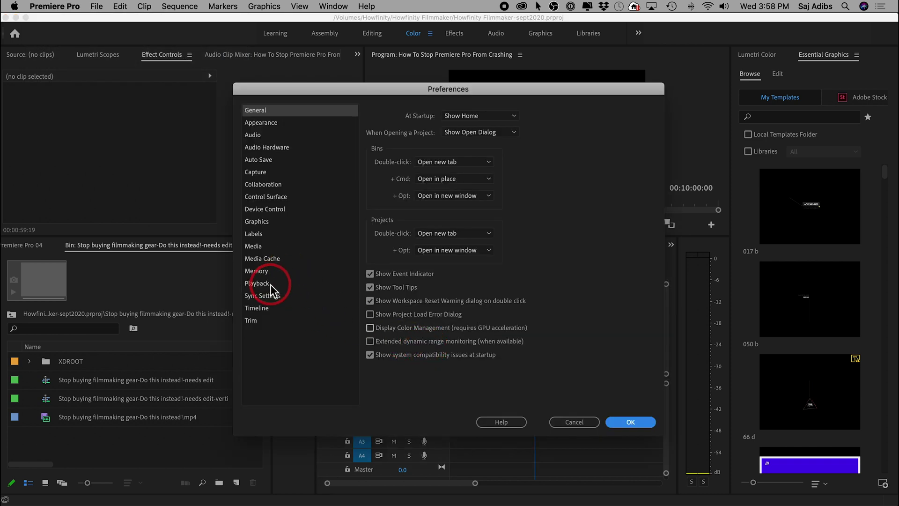
pyautogui.click(265, 258)
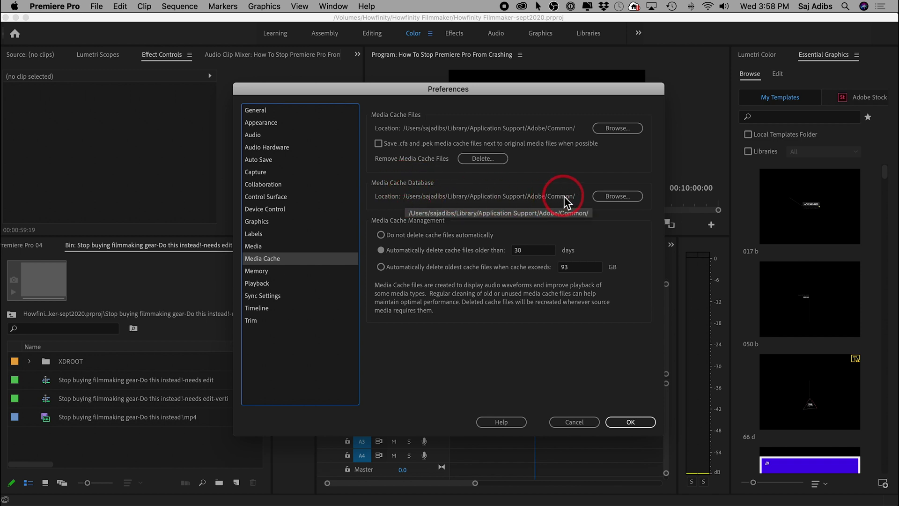
pyautogui.click(630, 198)
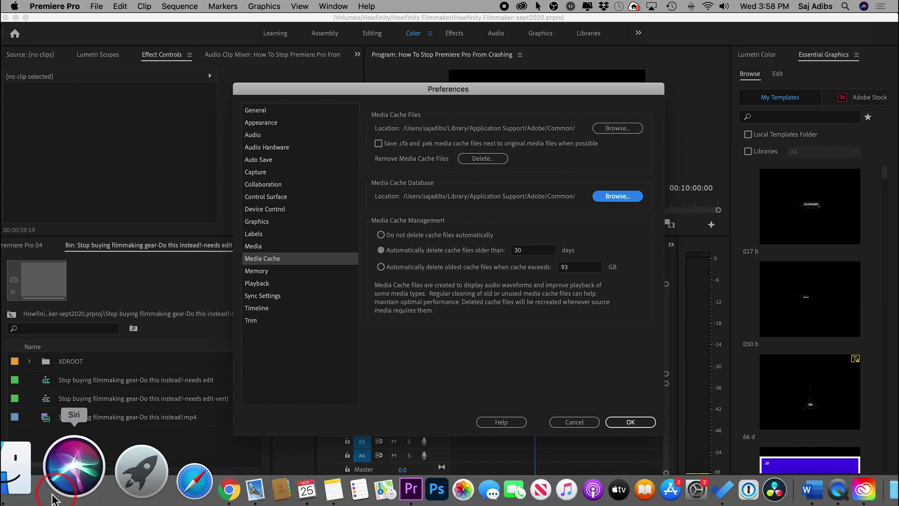
# - Switch to Finder and open the Media Cache folder inside the user's Library/Application Support/Adobe/Common folder
pyautogui.click(19, 484)
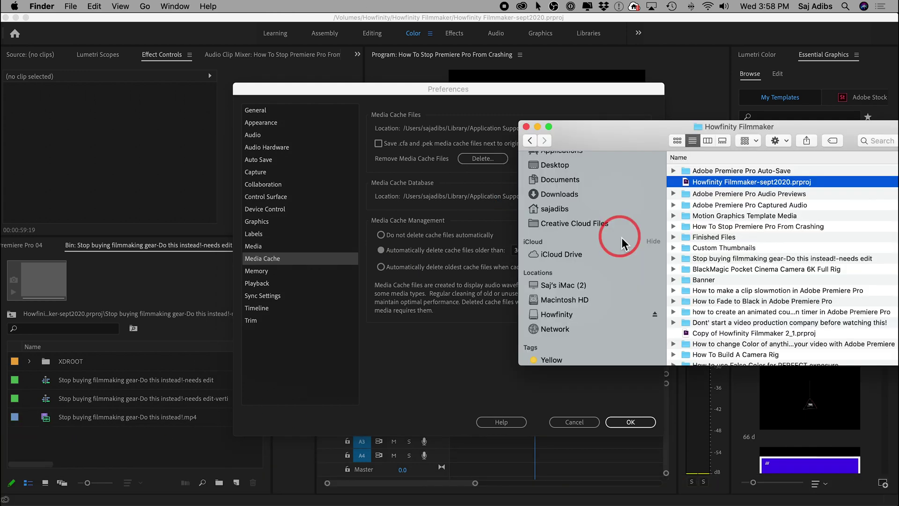
pyautogui.click(553, 209)
pyautogui.doubleClick(708, 279)
pyautogui.doubleClick(724, 192)
pyautogui.moveTo(623, 138); pyautogui.dragTo(509, 244)
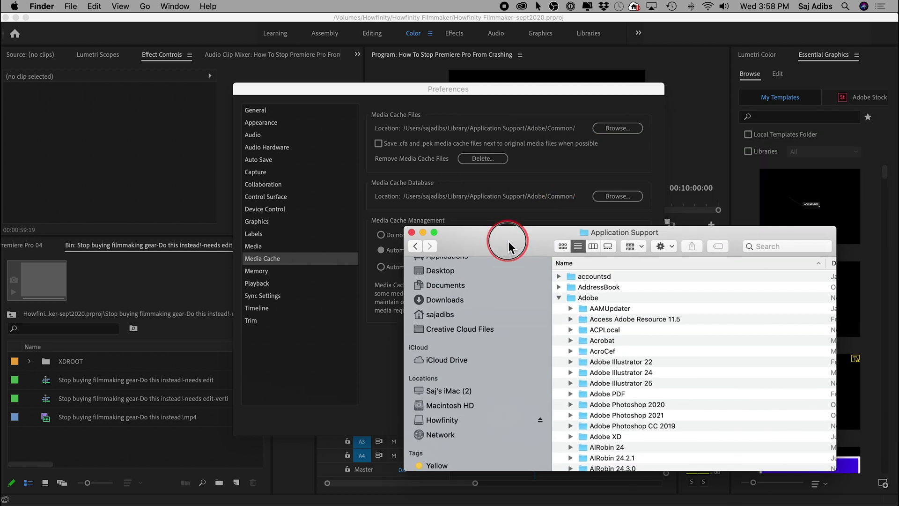
pyautogui.doubleClick(602, 298)
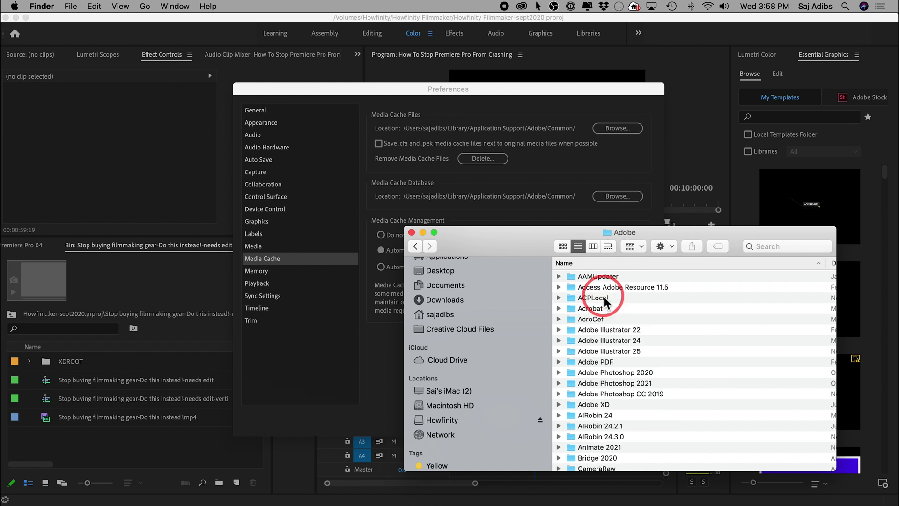
pyautogui.scroll(-6, 630, 338)
pyautogui.doubleClick(592, 379)
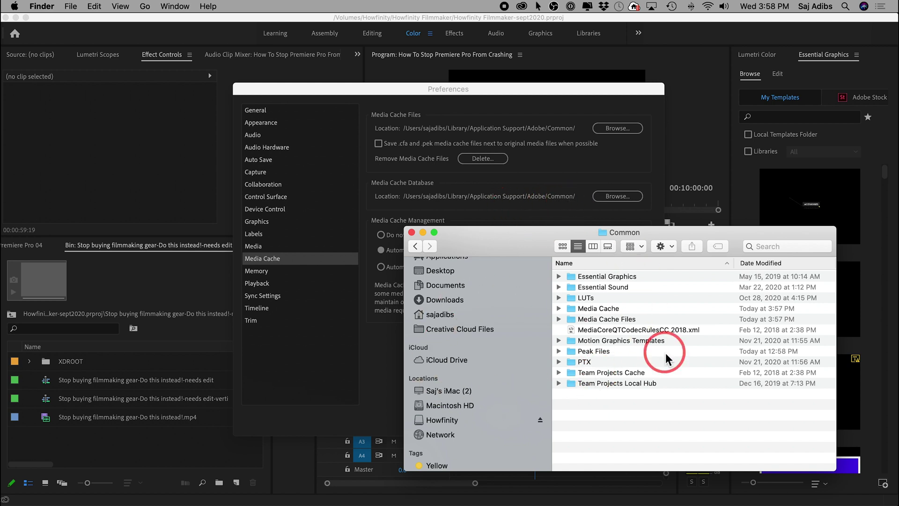
pyautogui.doubleClick(599, 309)
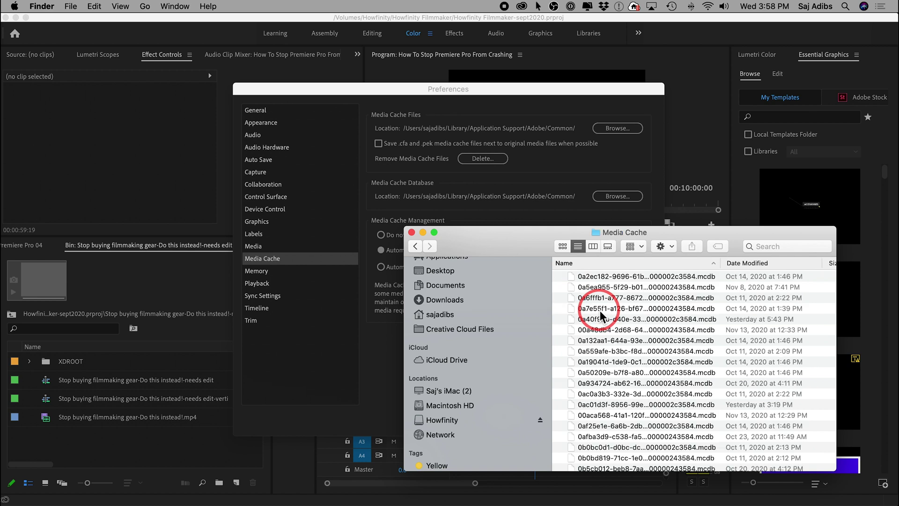
pyautogui.scroll(-5, 641, 355)
pyautogui.scroll(5, 642, 355)
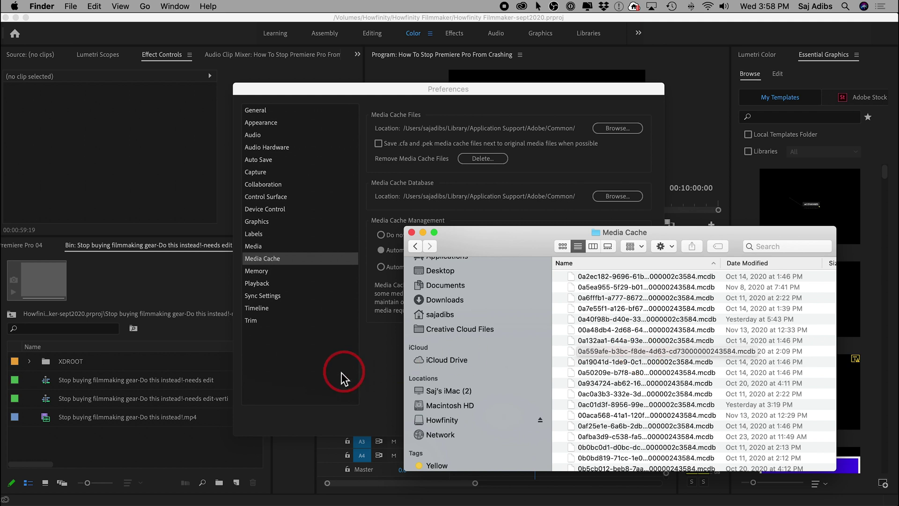
# - Return to Premiere Pro, dismiss the preferences without changes, then save the project and quit
pyautogui.click(366, 366)
pyautogui.click(574, 421)
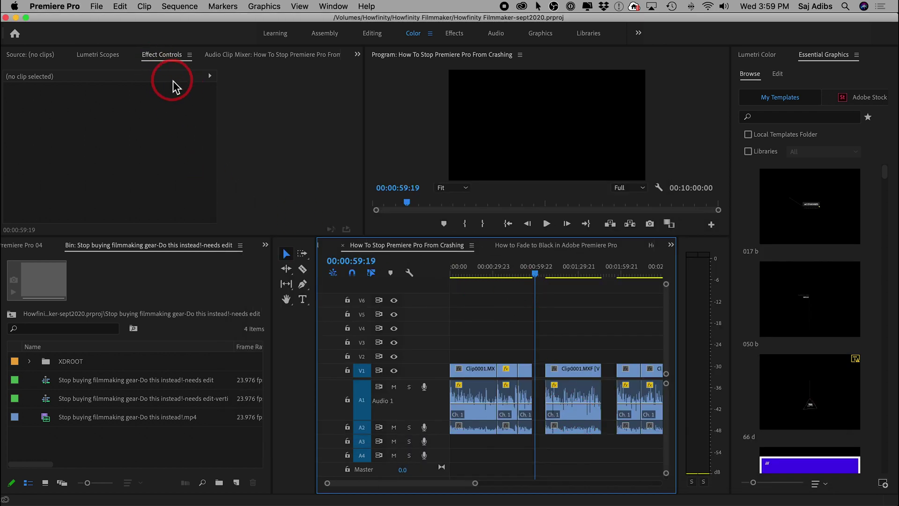
pyautogui.press('super+s')
pyautogui.click(56, 6)
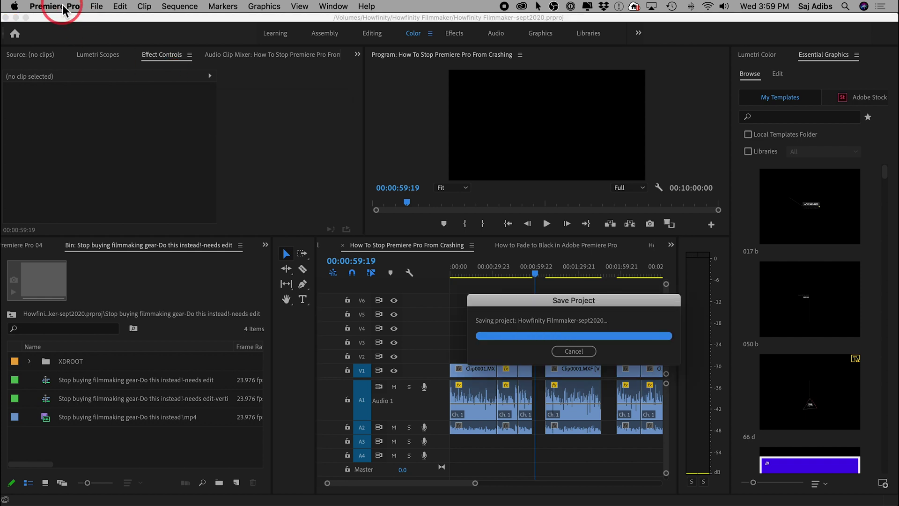
pyautogui.click(58, 6)
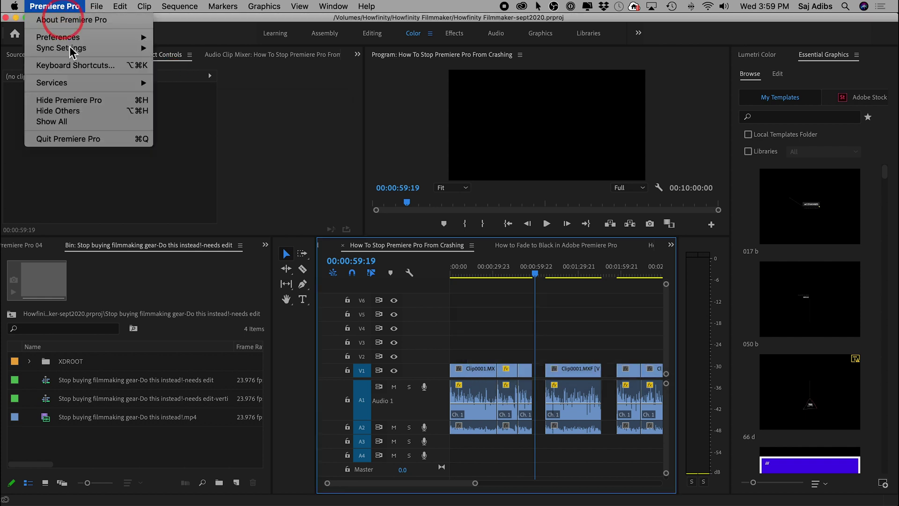
pyautogui.click(84, 138)
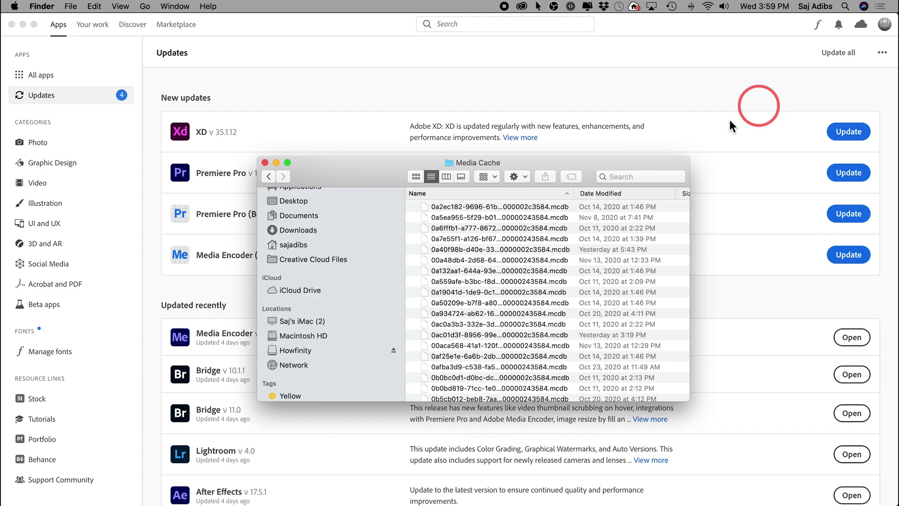
# - Delete all files in the Media Cache folder
pyautogui.click(479, 311)
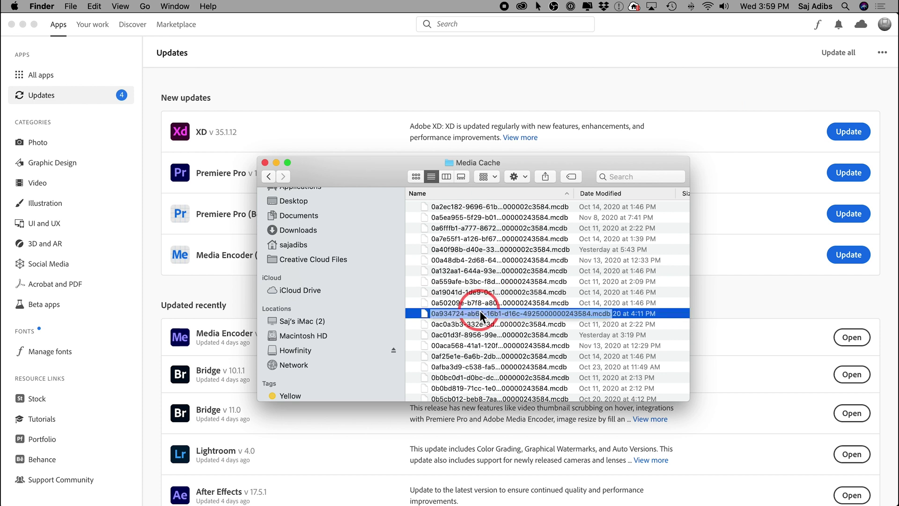
pyautogui.press('super+a')
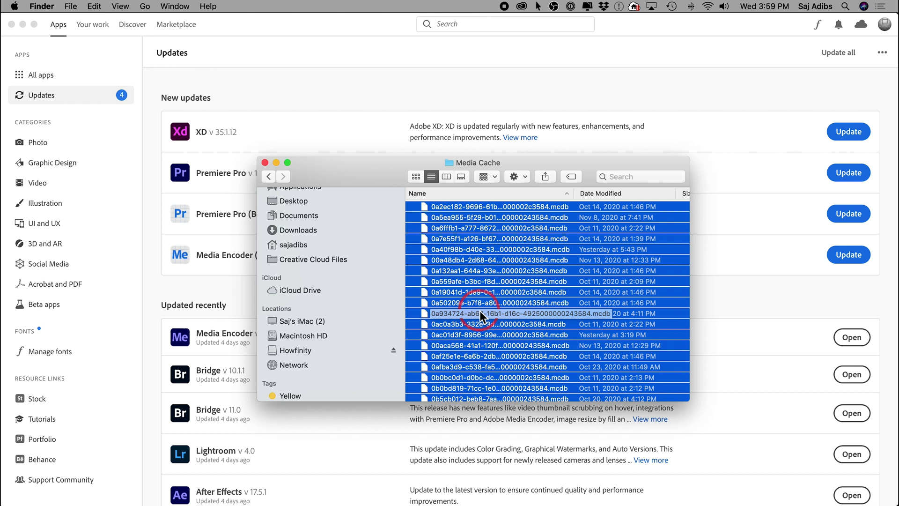
pyautogui.press('super+BackSpace')
# - Open the Media Cache Files folder inside Common and delete everything in it
pyautogui.press('super+Up')
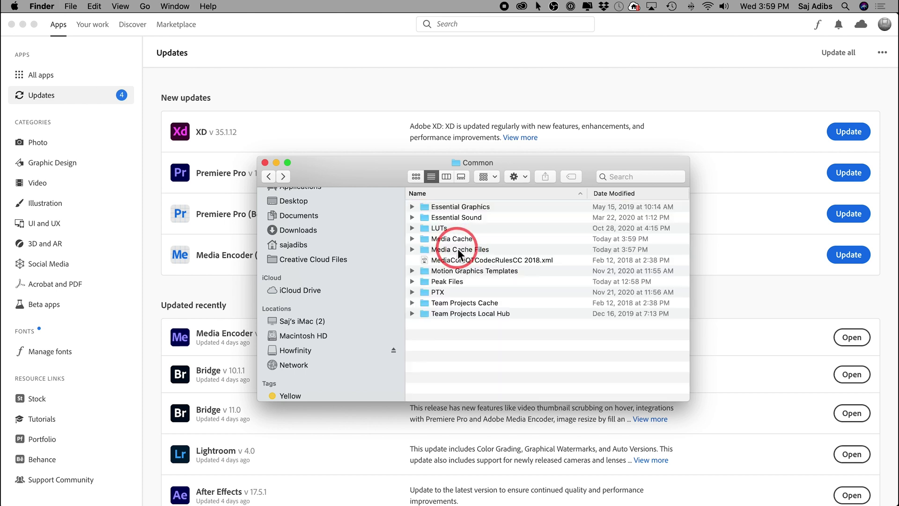
pyautogui.doubleClick(465, 249)
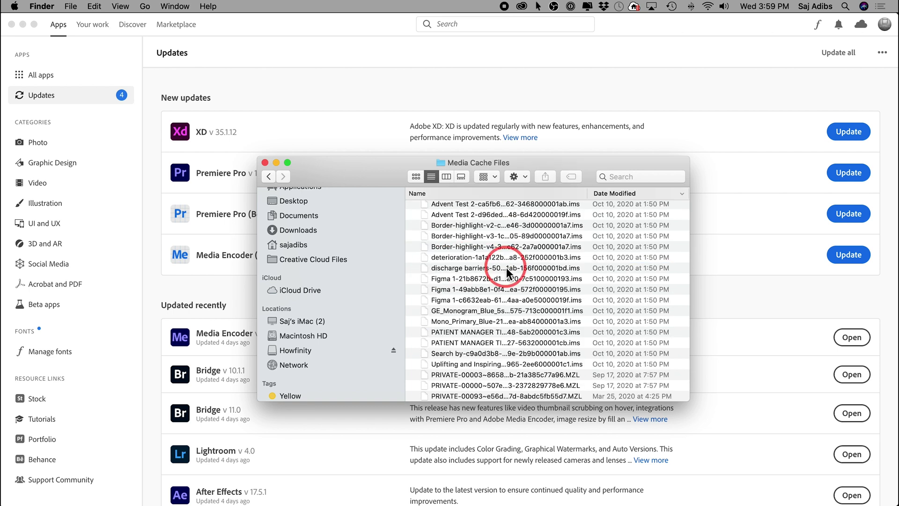
pyautogui.click(507, 268)
pyautogui.press('super+a')
pyautogui.press('super+BackSpace')
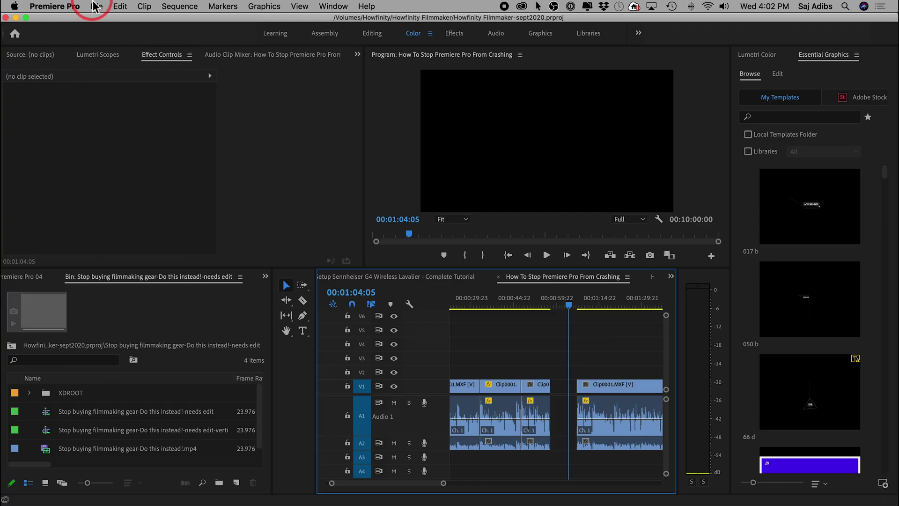
# - Set the project's video renderer to Mercury Playback Engine Software Only in the general project settings
pyautogui.click(96, 6)
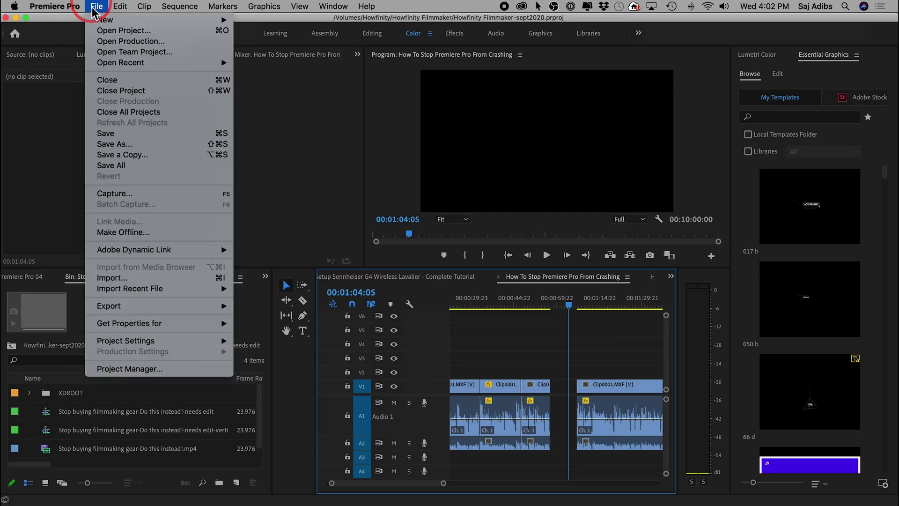
pyautogui.moveTo(159, 346)
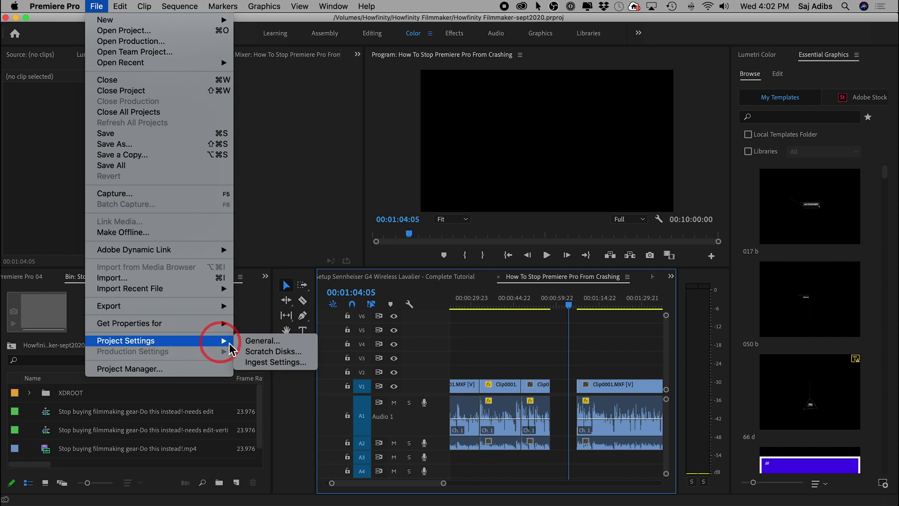
pyautogui.click(263, 341)
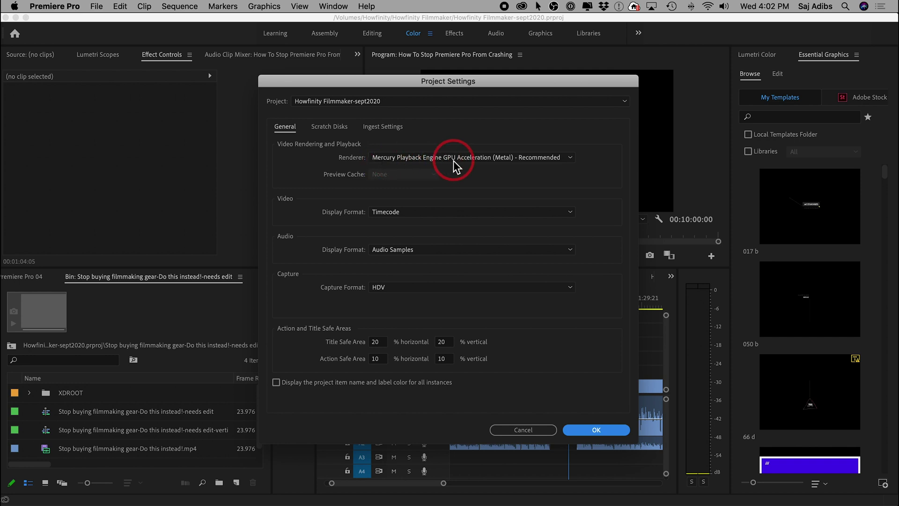
pyautogui.click(486, 158)
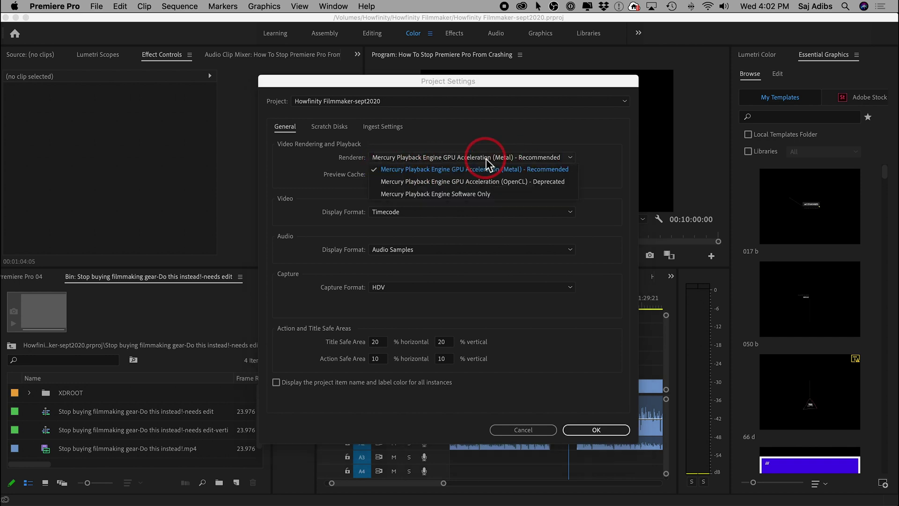
pyautogui.click(455, 194)
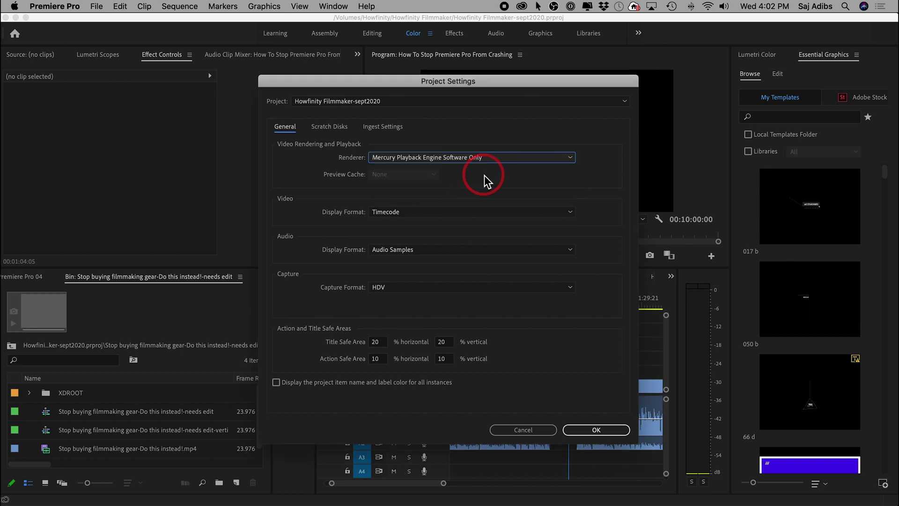
pyautogui.click(594, 430)
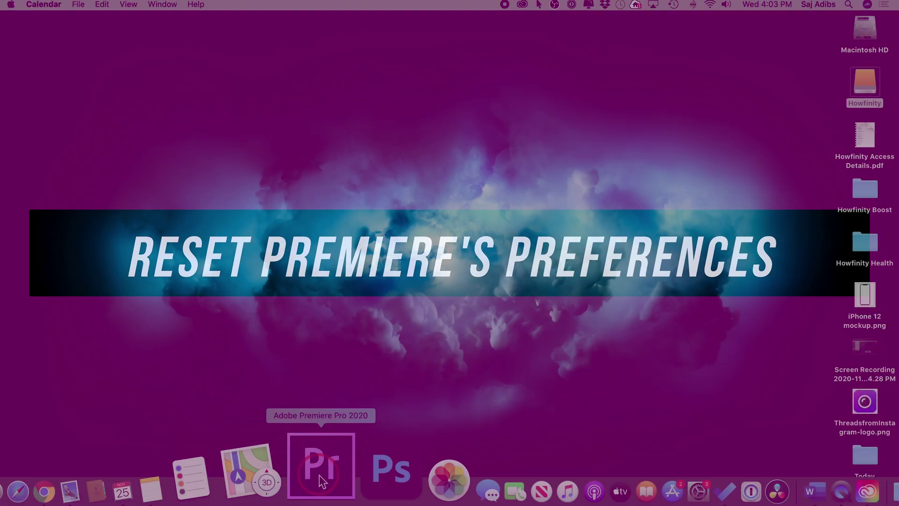
# - Relaunch Premiere Pro with the startup reset option and confirm resetting its preferences
pyautogui.click(321, 475)
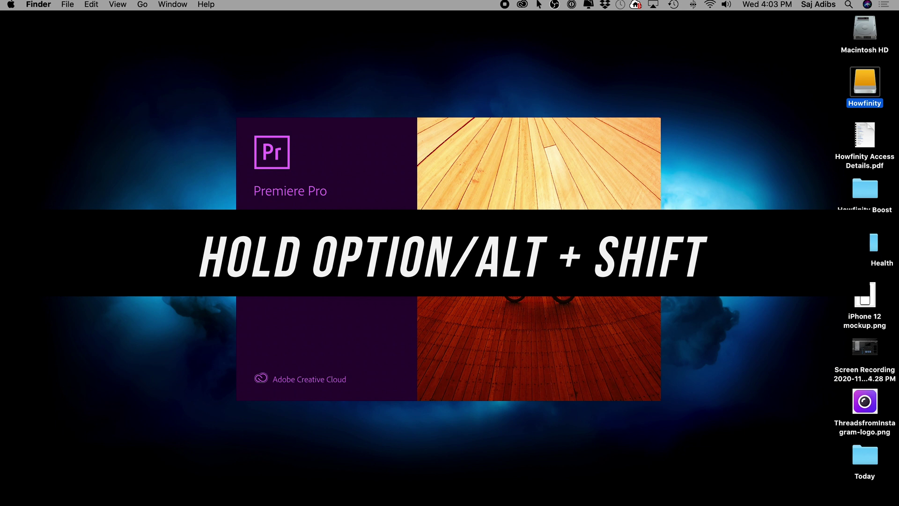
pyautogui.click(533, 273)
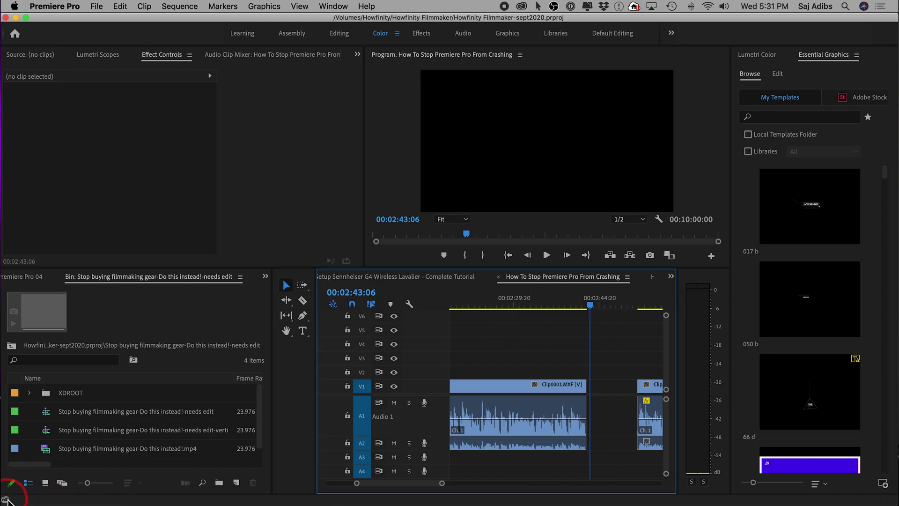
# - Sync the Premiere Pro settings with the Creative Cloud account immediately
pyautogui.click(7, 500)
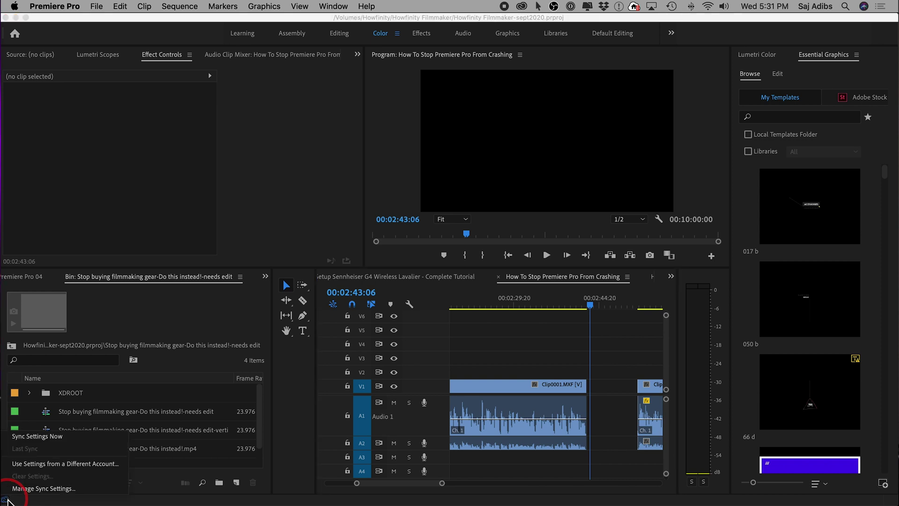
pyautogui.click(30, 438)
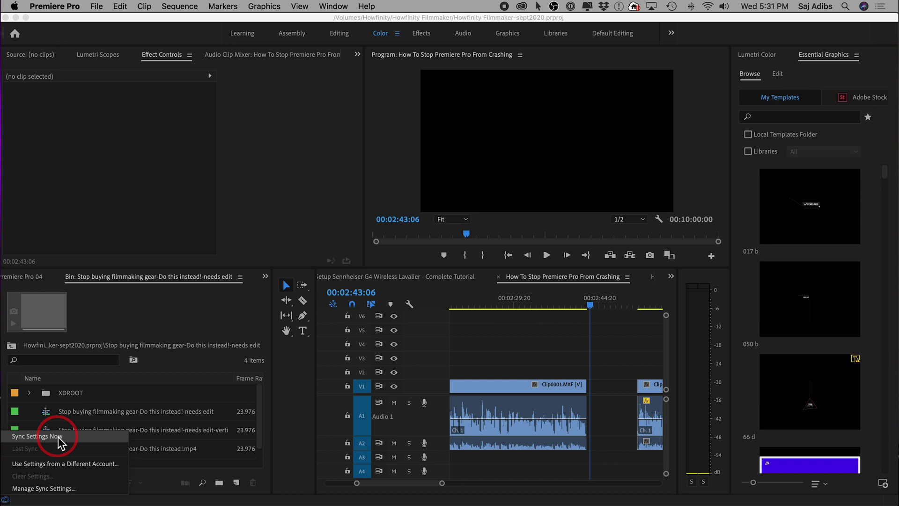
pyautogui.click(60, 442)
pyautogui.click(406, 261)
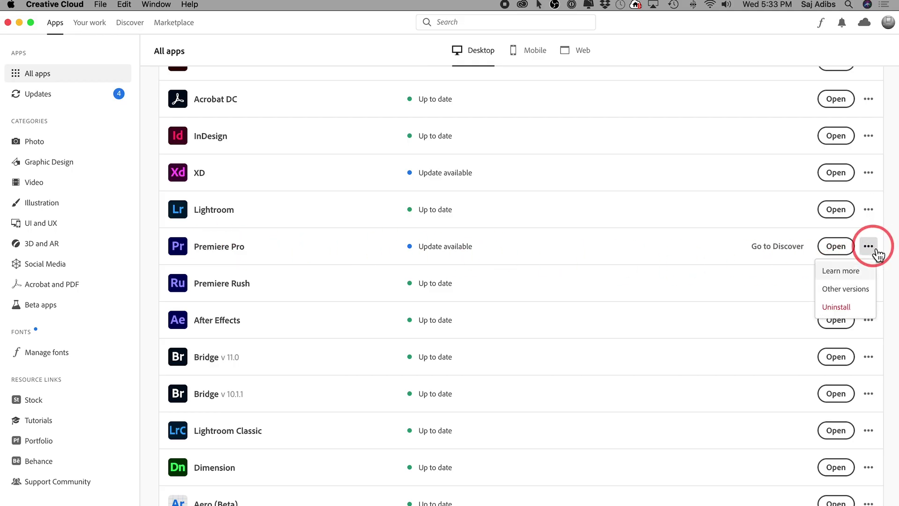
# - Examine the other Premiere Pro versions available in Creative Cloud, then close the list without installing any
pyautogui.click(845, 289)
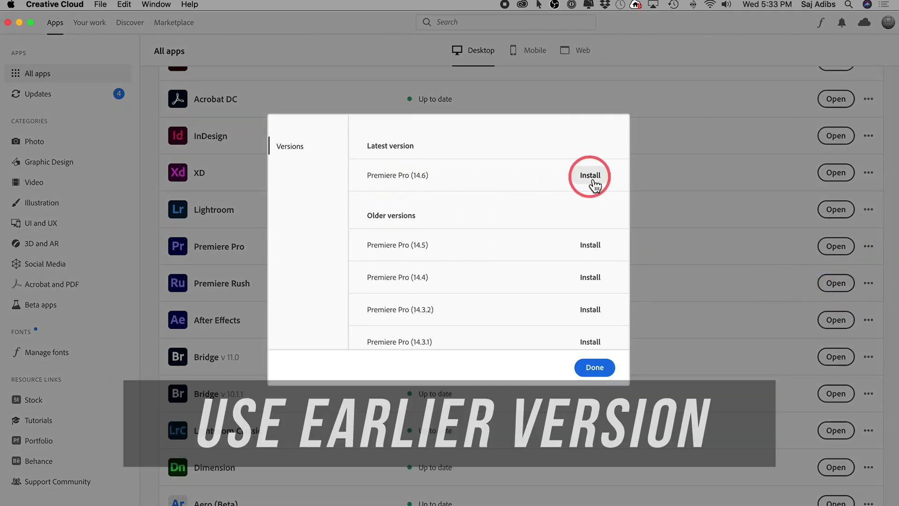
pyautogui.scroll(-10, 599, 254)
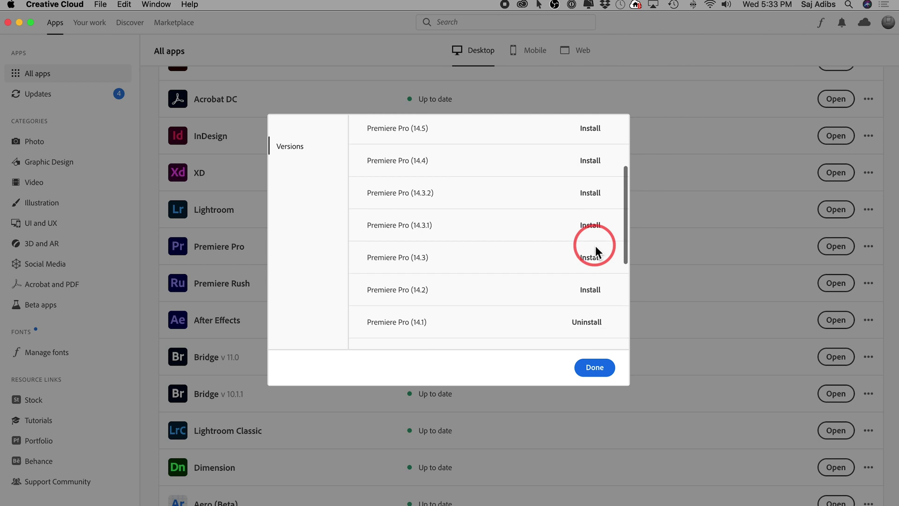
pyautogui.scroll(-3, 599, 254)
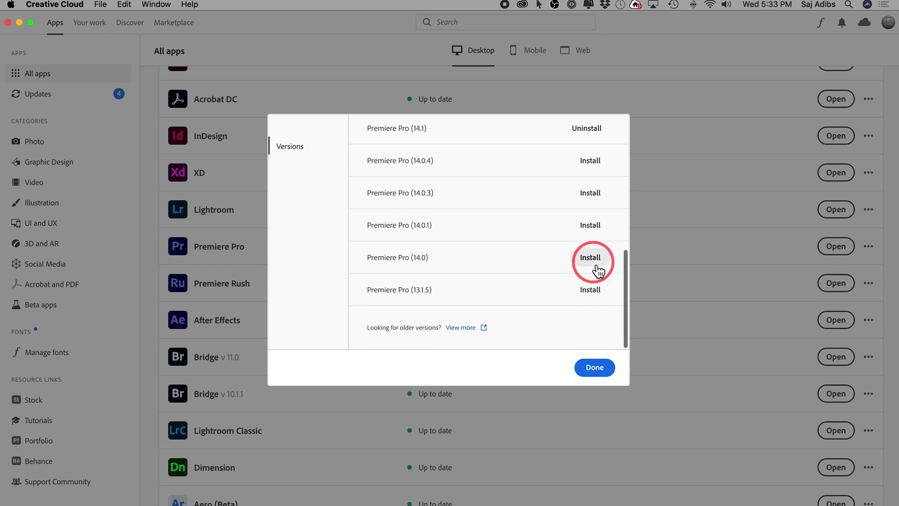
pyautogui.scroll(4, 599, 271)
pyautogui.scroll(5, 599, 271)
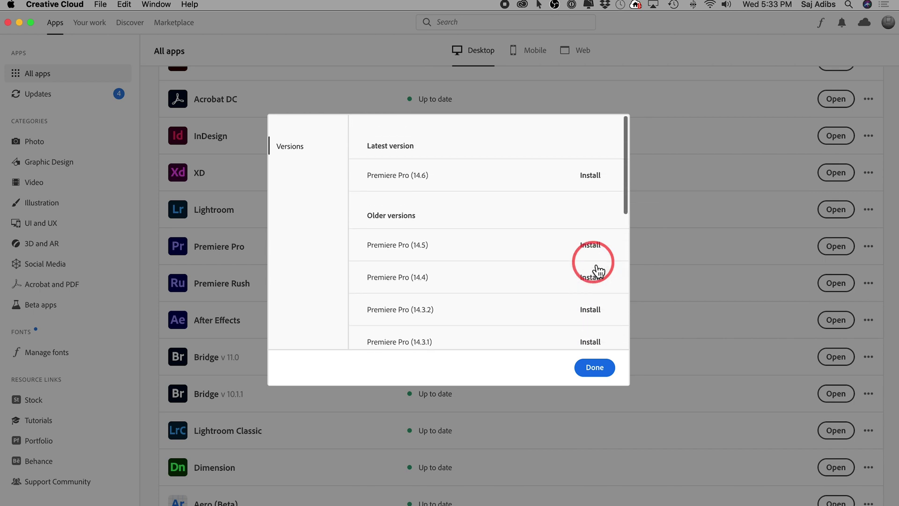
pyautogui.click(600, 375)
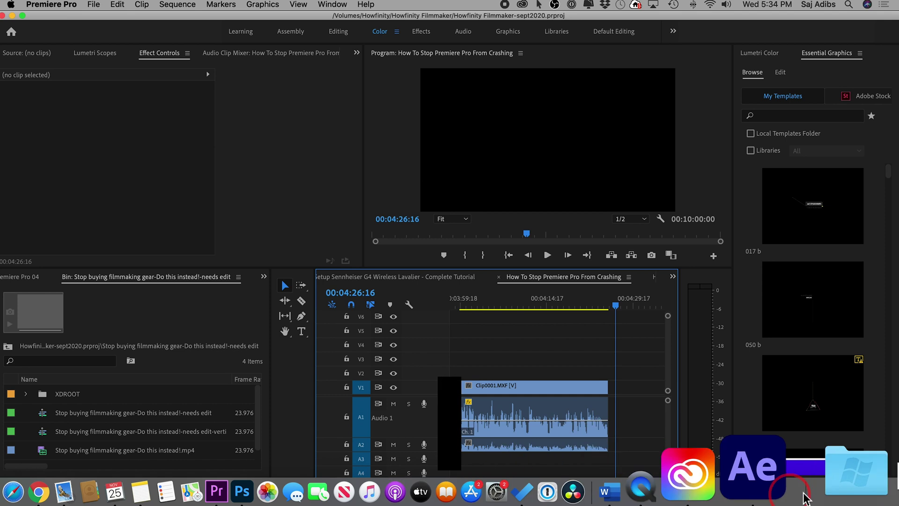
# - Switch to Photoshop, quit it and return to Premiere Pro
pyautogui.rightClick(781, 490)
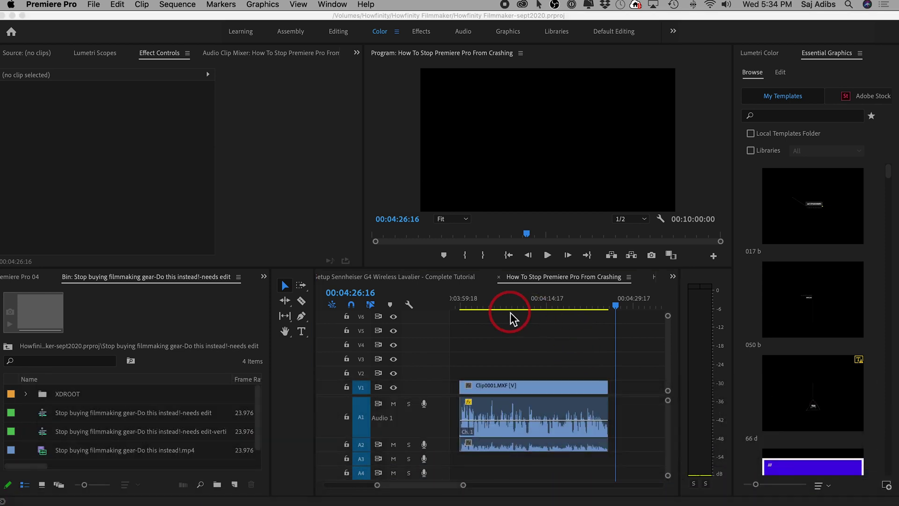
pyautogui.press('super+Tab')
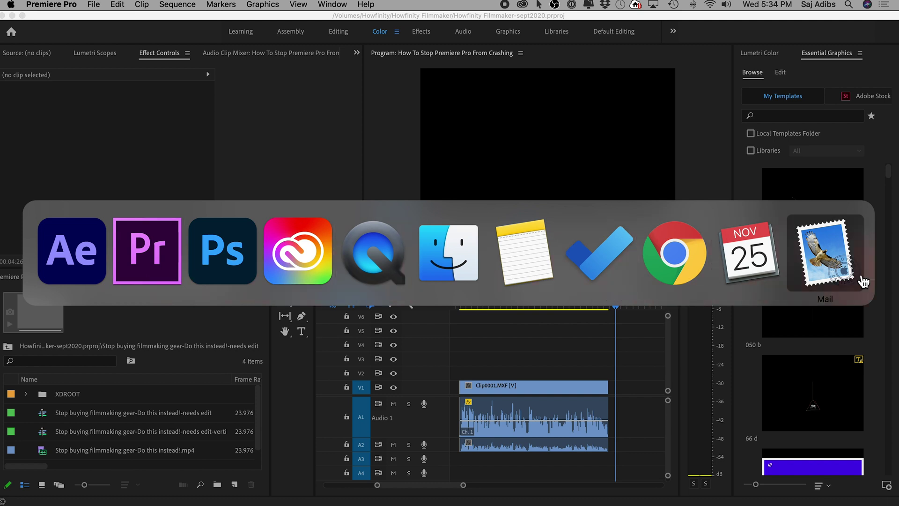
pyautogui.click(217, 261)
pyautogui.click(43, 4)
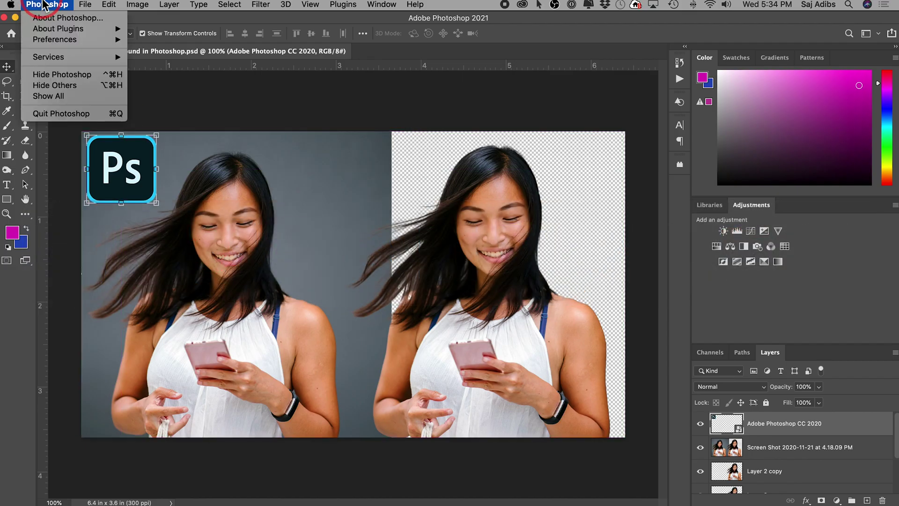
pyautogui.click(84, 115)
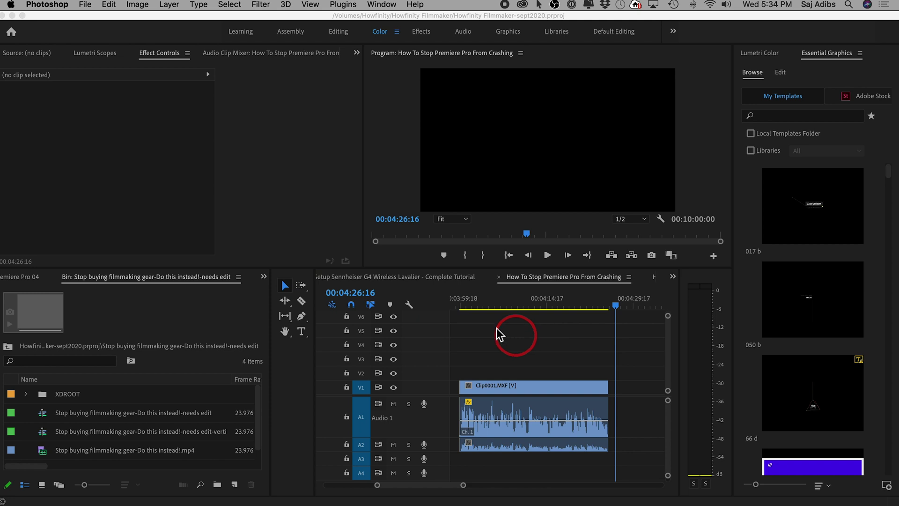
pyautogui.press('super+Tab')
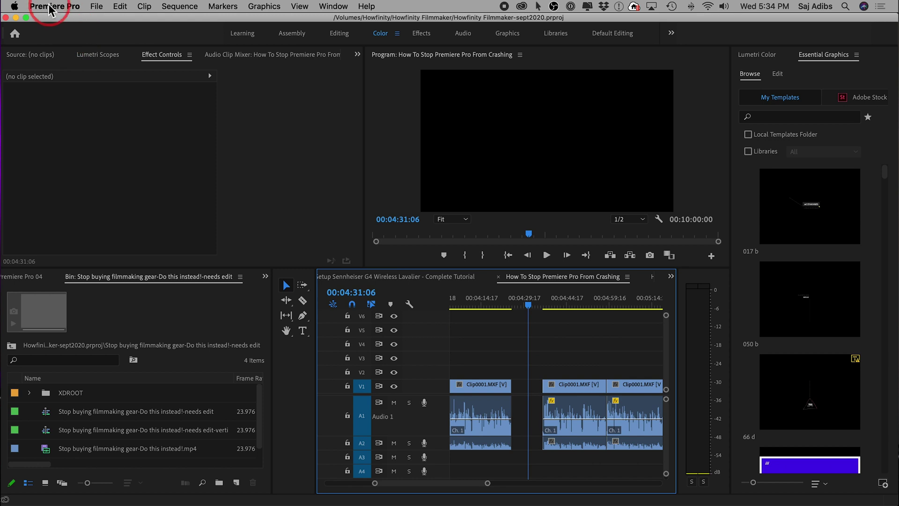
# - Open the Memory preferences and the value for RAM reserved for other applications
pyautogui.click(51, 7)
pyautogui.moveTo(59, 40)
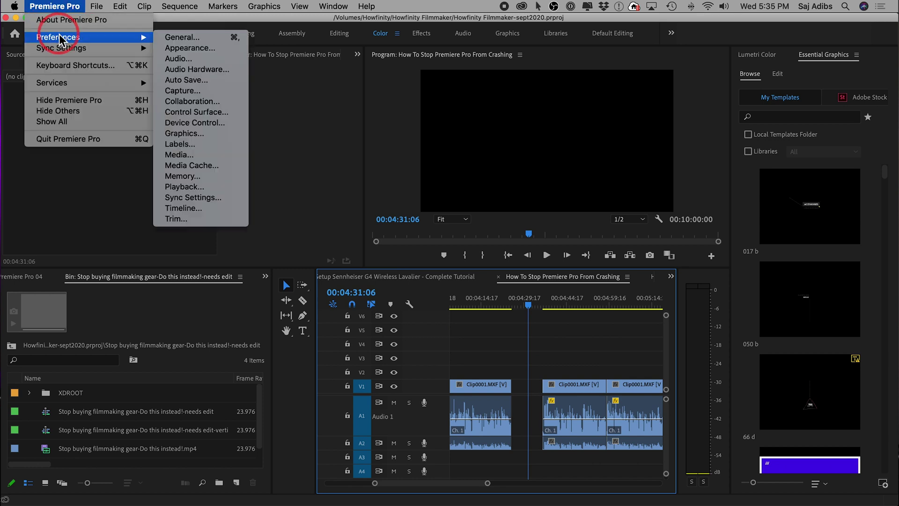
pyautogui.click(182, 41)
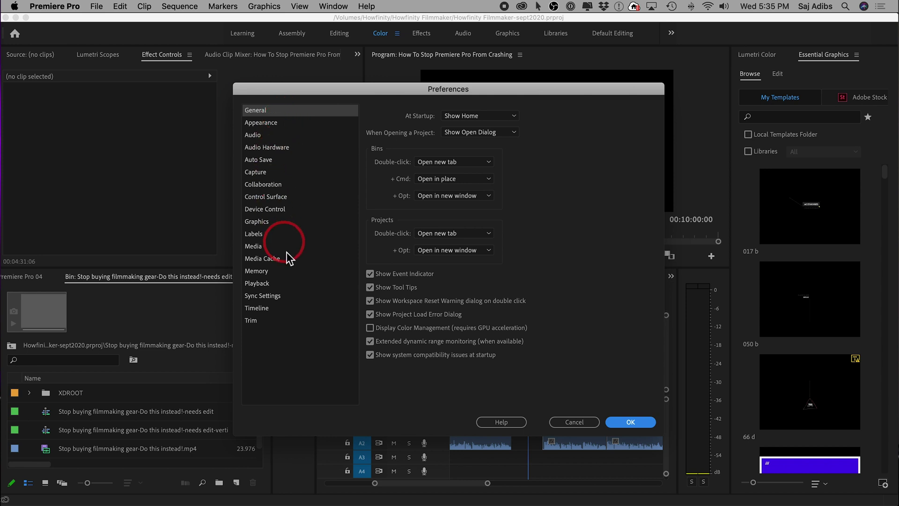
pyautogui.click(257, 272)
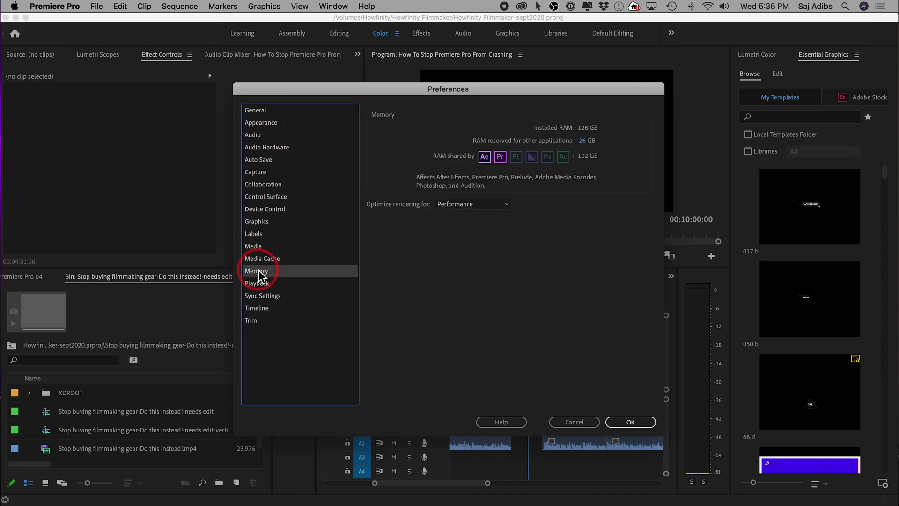
pyautogui.click(585, 141)
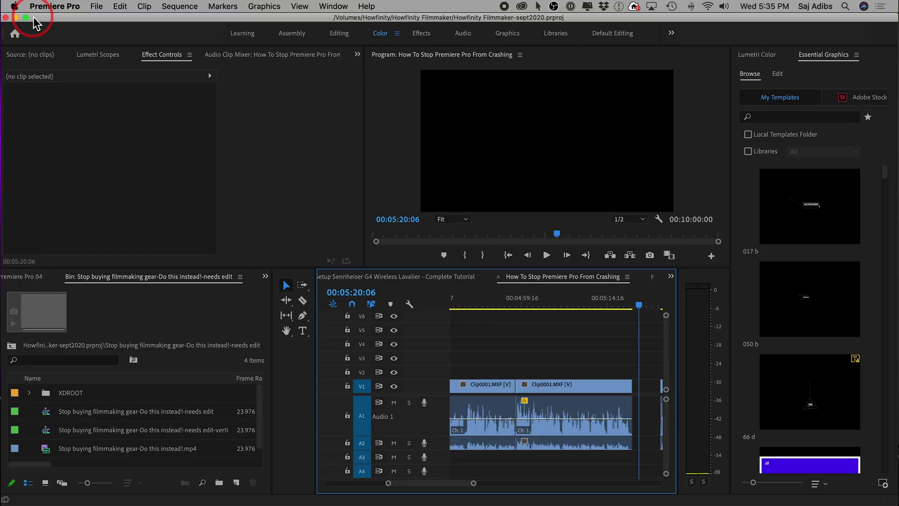
# - Check the Mac's installed memory and its memory slots in the system information
pyautogui.click(14, 6)
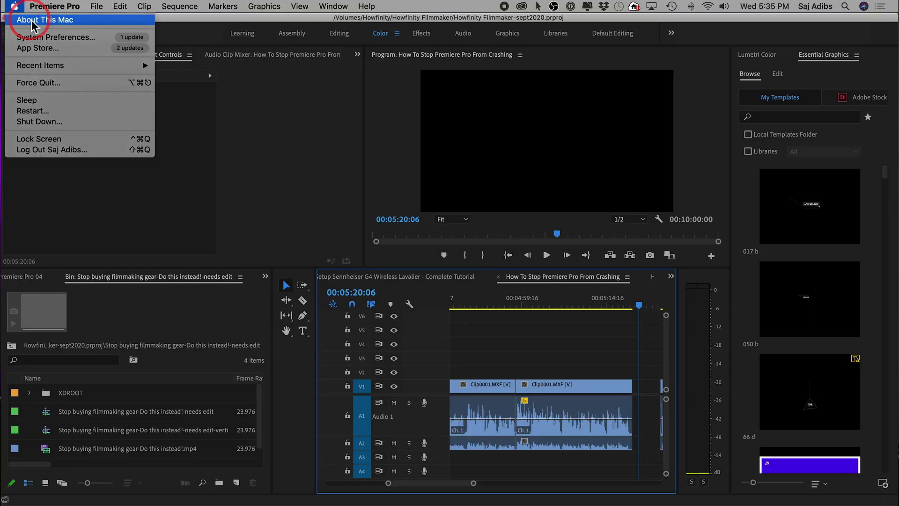
pyautogui.click(32, 21)
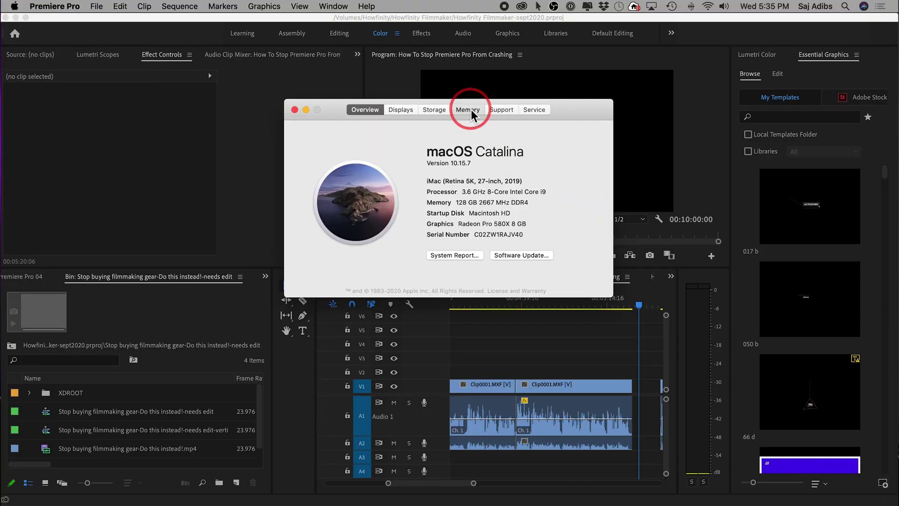
pyautogui.click(471, 111)
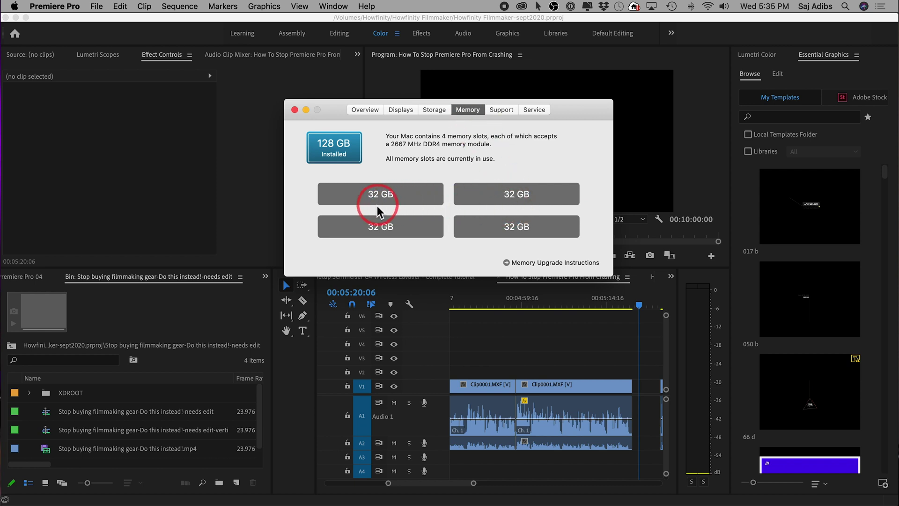